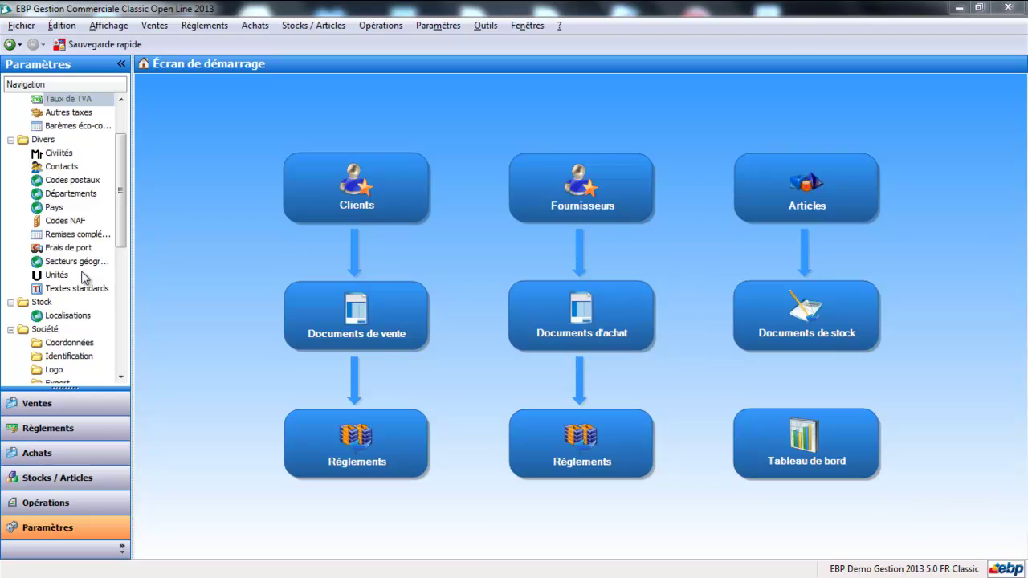
# - Open the list of VAT rates and add a new rate with the description "Taux de 20%"
pyautogui.click(128, 207)
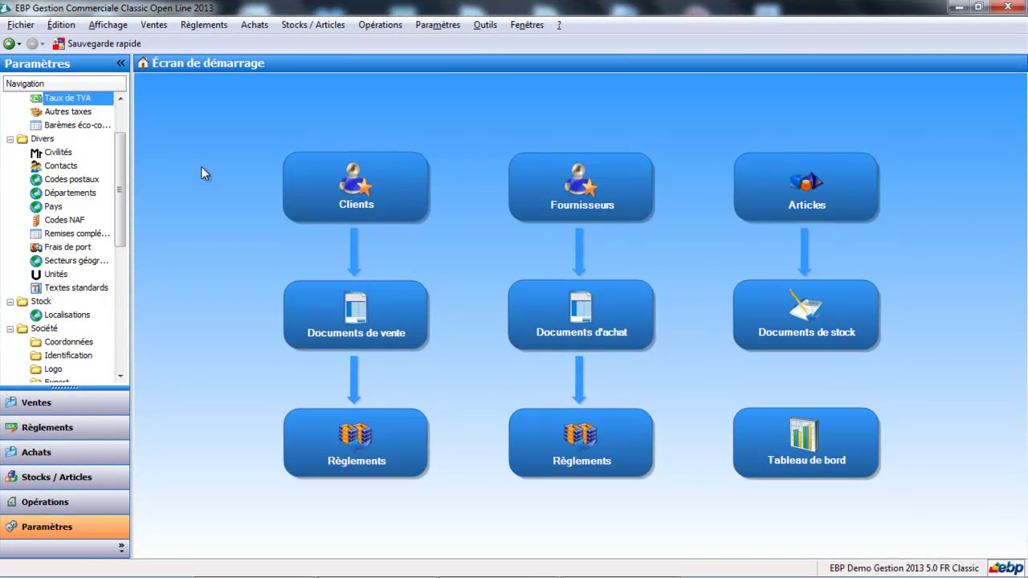
pyautogui.scroll(2, 121, 172)
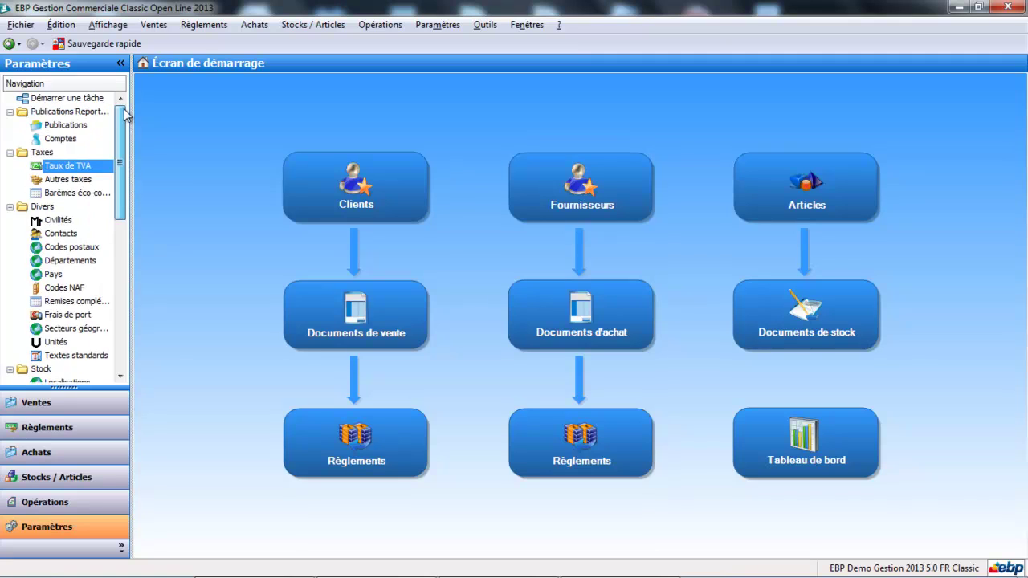
pyautogui.doubleClick(71, 165)
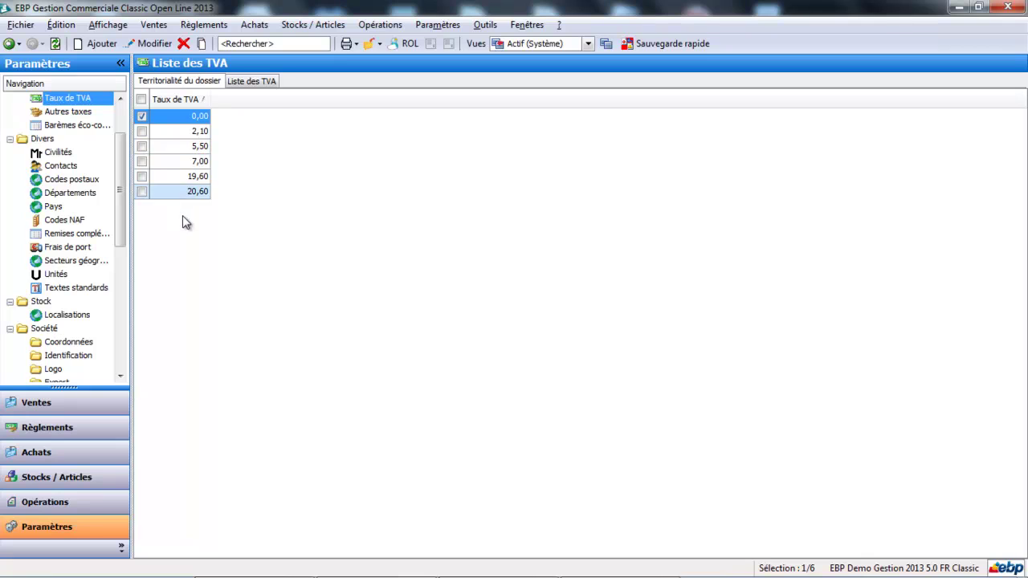
pyautogui.click(104, 45)
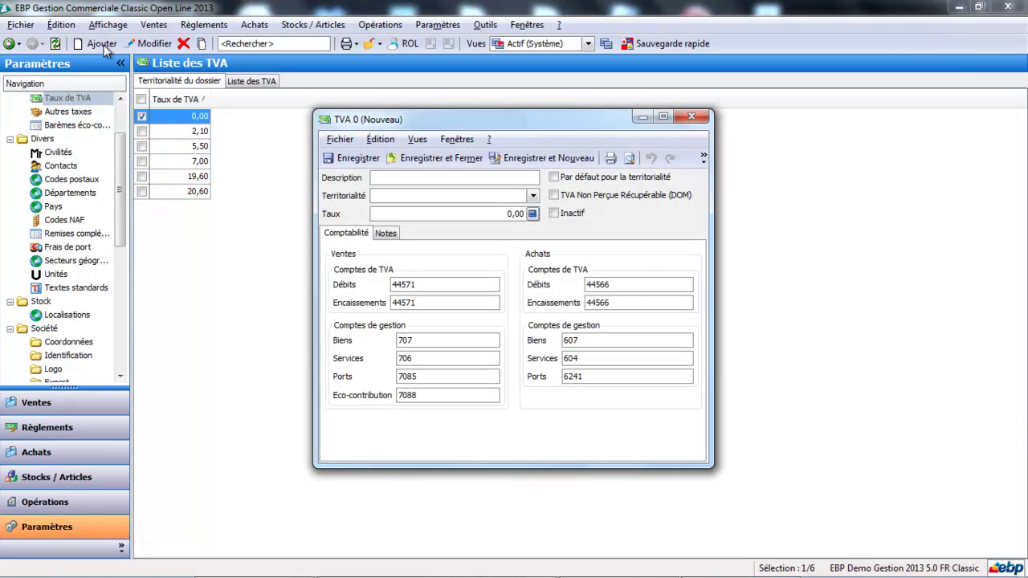
pyautogui.write('Taux de 20%')
pyautogui.press('Tab')
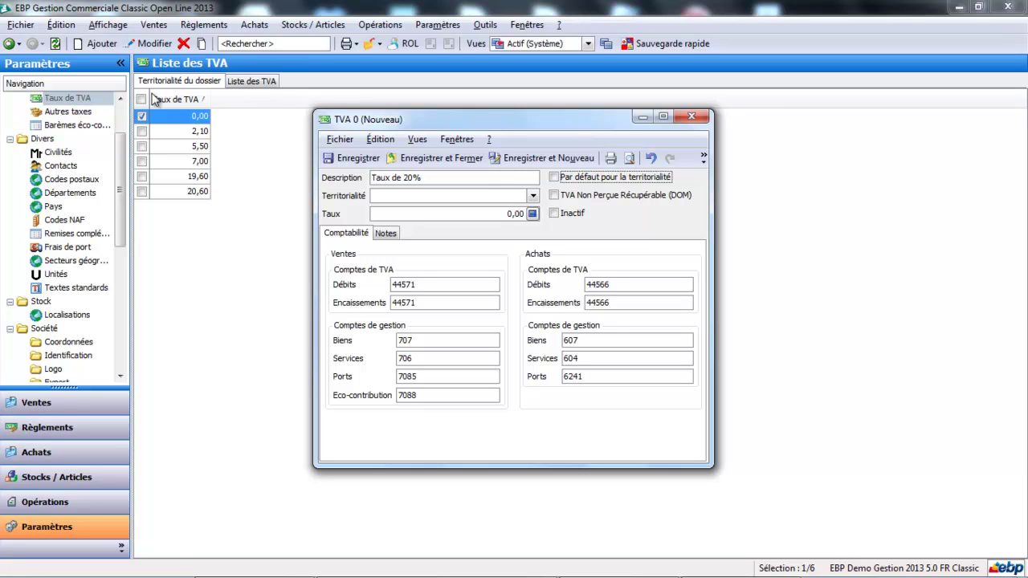
# - Make the new VAT rate the default for its territoriality, with territoriality France and a rate of 20
pyautogui.click(554, 177)
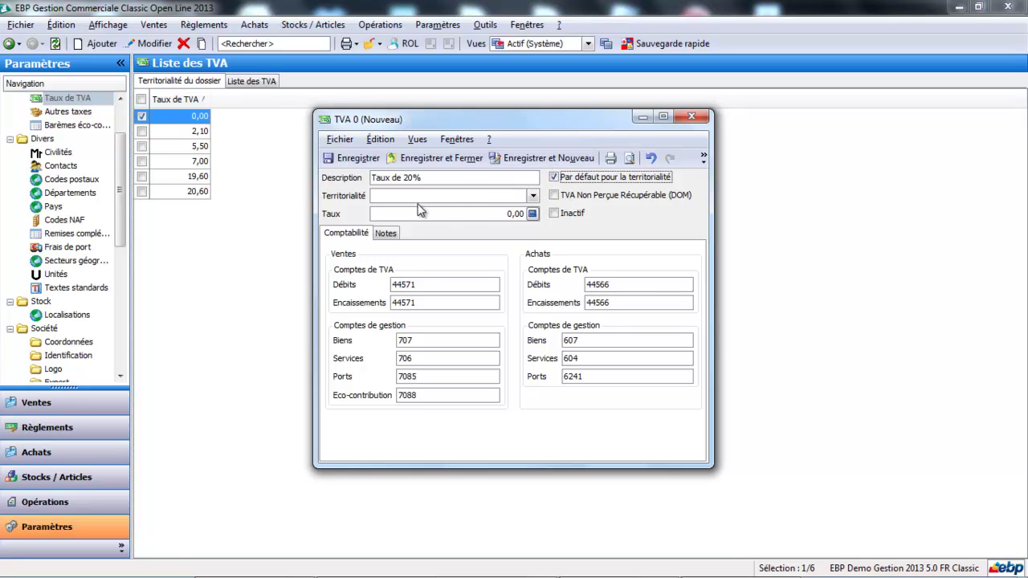
pyautogui.click(532, 195)
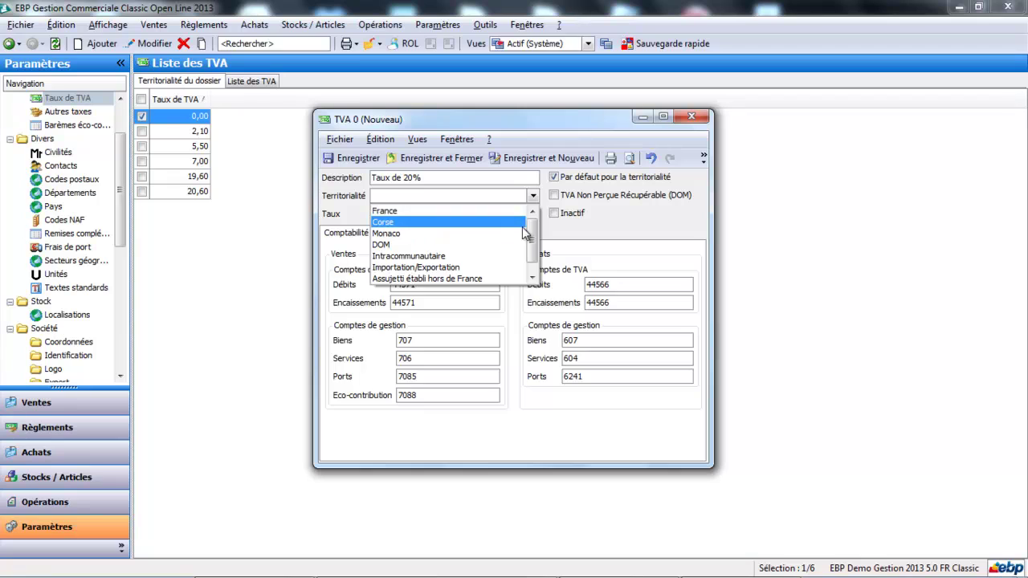
pyautogui.moveTo(532, 235); pyautogui.dragTo(538, 198)
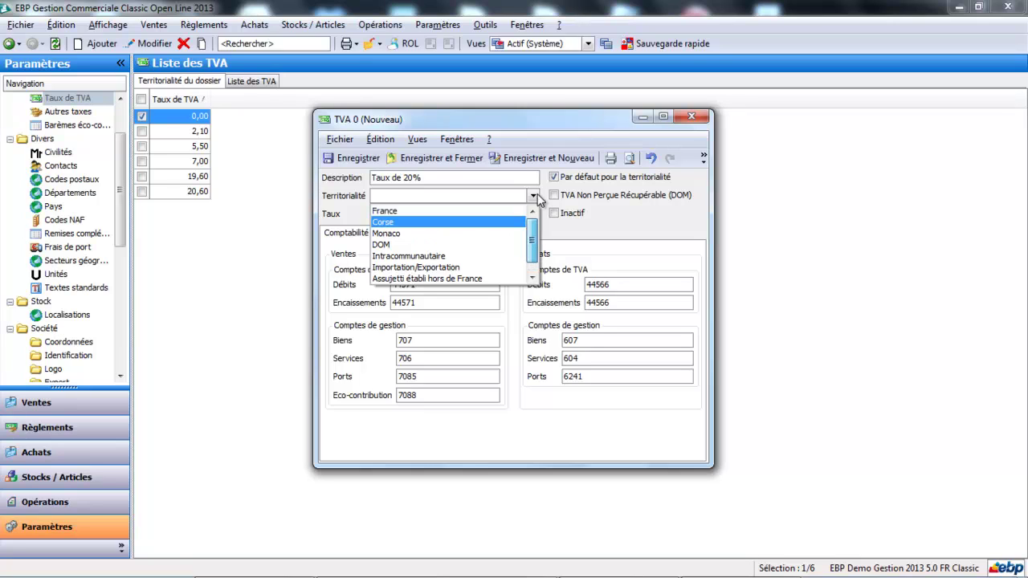
pyautogui.click(441, 210)
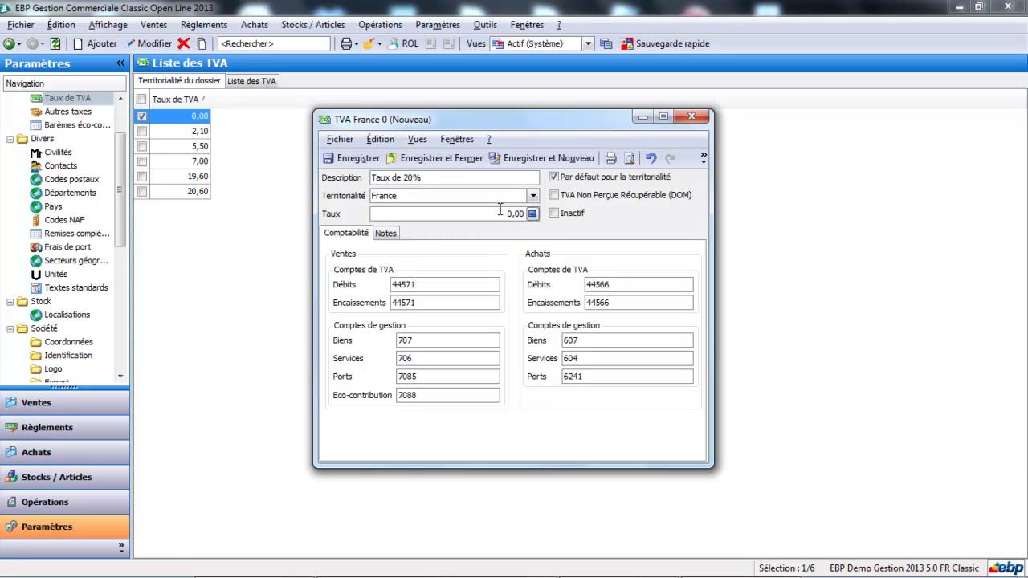
pyautogui.click(500, 210)
pyautogui.write('20')
# - Append 8 to the sales VAT accounts for both Débits and Encaissements
pyautogui.click(431, 287)
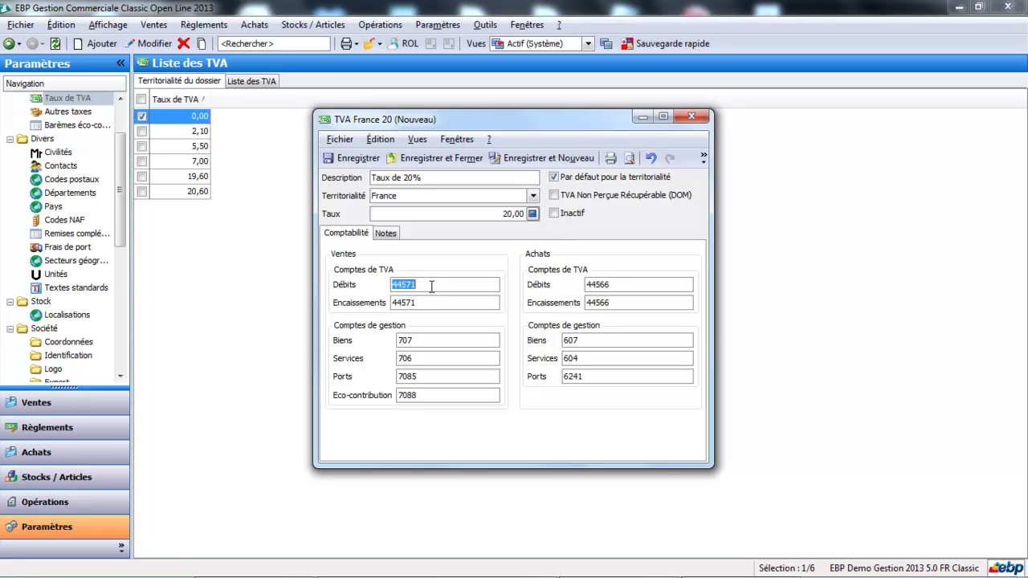
pyautogui.click(431, 287)
pyautogui.write('8')
pyautogui.click(431, 304)
pyautogui.click(430, 305)
pyautogui.write('8')
# - Append 8 to the purchase VAT accounts for both Débits and Encaissements, and save and close the new rate
pyautogui.click(625, 287)
pyautogui.click(626, 287)
pyautogui.write('8')
pyautogui.click(632, 302)
pyautogui.click(632, 302)
pyautogui.write('8')
pyautogui.press('Tab')
pyautogui.click(431, 160)
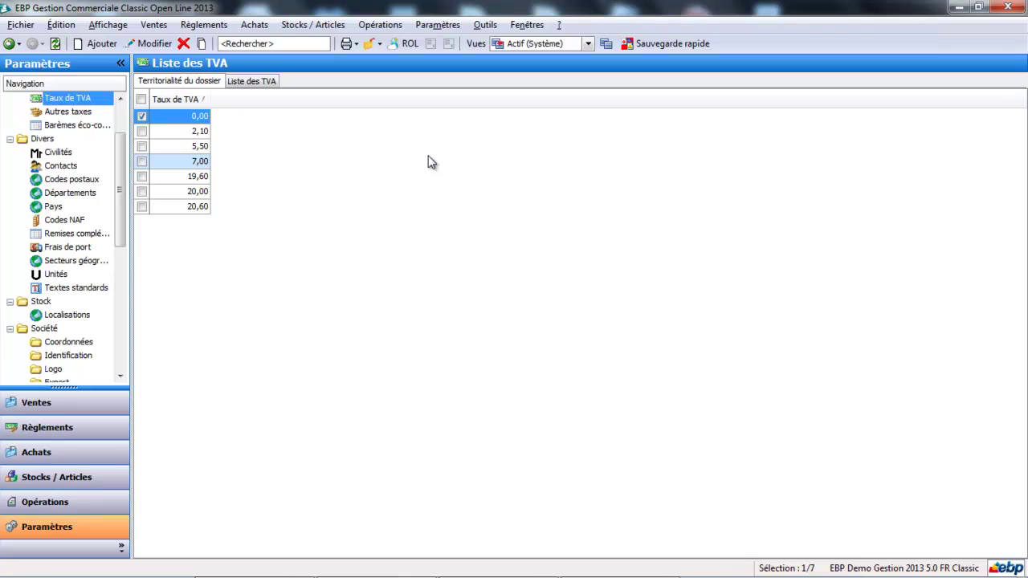
# - Open the ANIMATIONS item family from the list of item families and set its VAT rate to 20,00
pyautogui.click(86, 478)
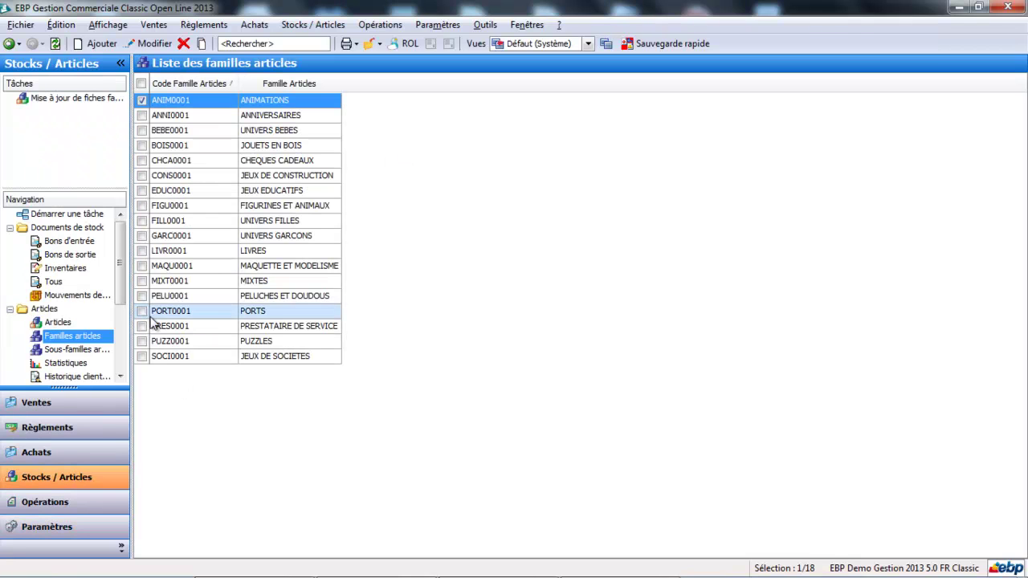
pyautogui.doubleClick(288, 107)
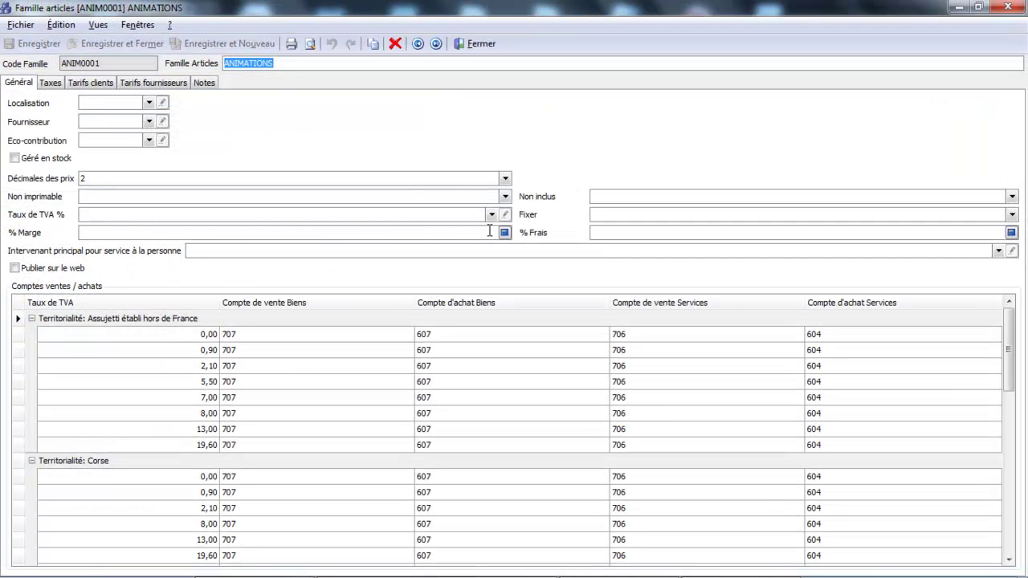
pyautogui.click(491, 215)
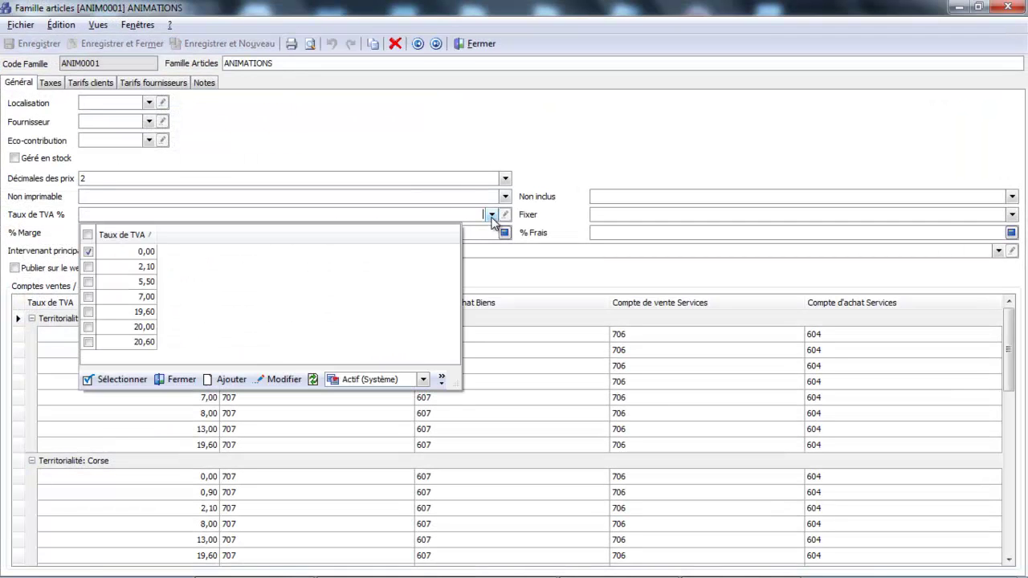
pyautogui.click(123, 329)
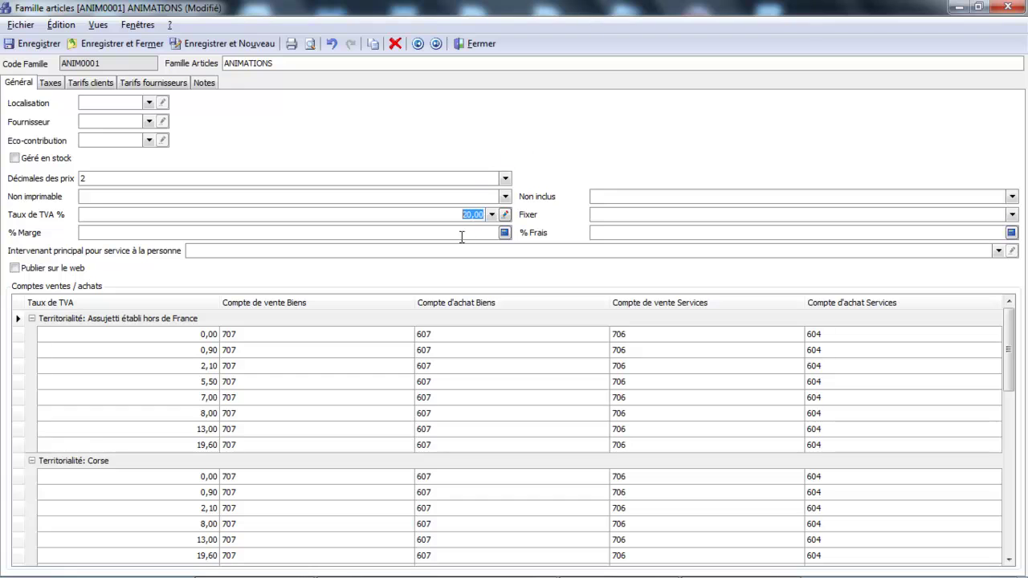
# - Save and close the ANIMATIONS family, applying only the Code TVA change to all items attached to it
pyautogui.click(144, 45)
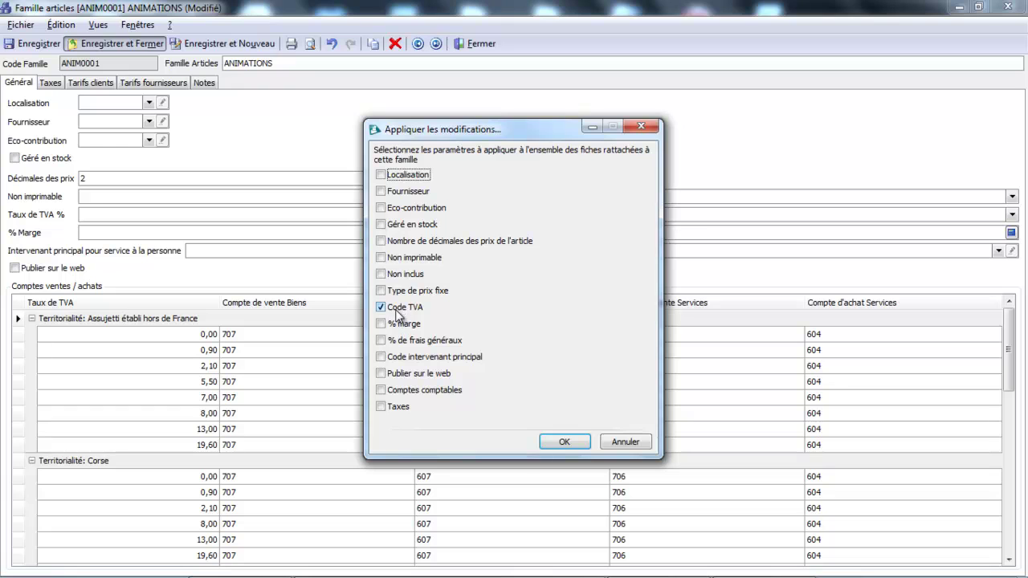
pyautogui.click(566, 443)
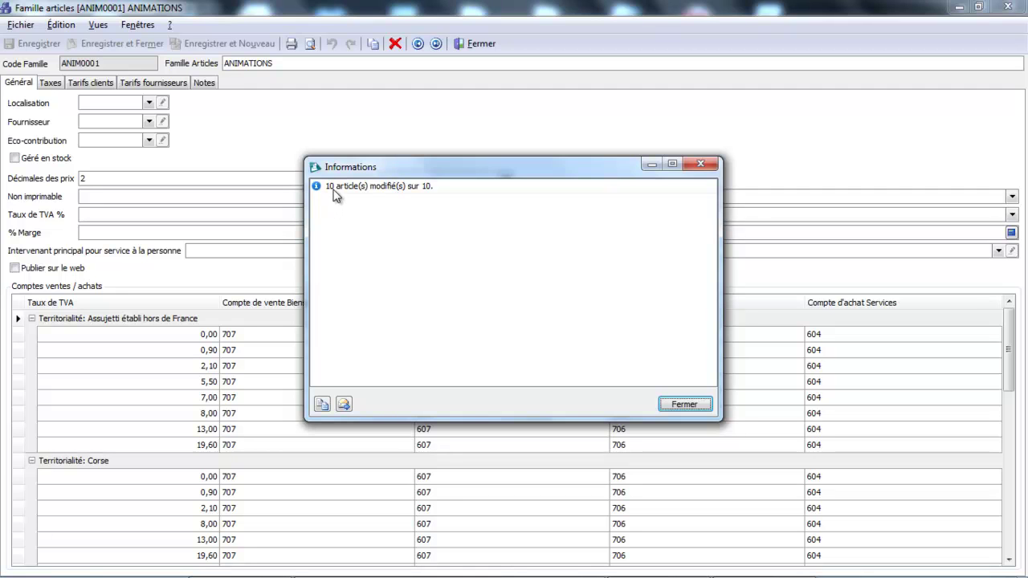
pyautogui.click(684, 404)
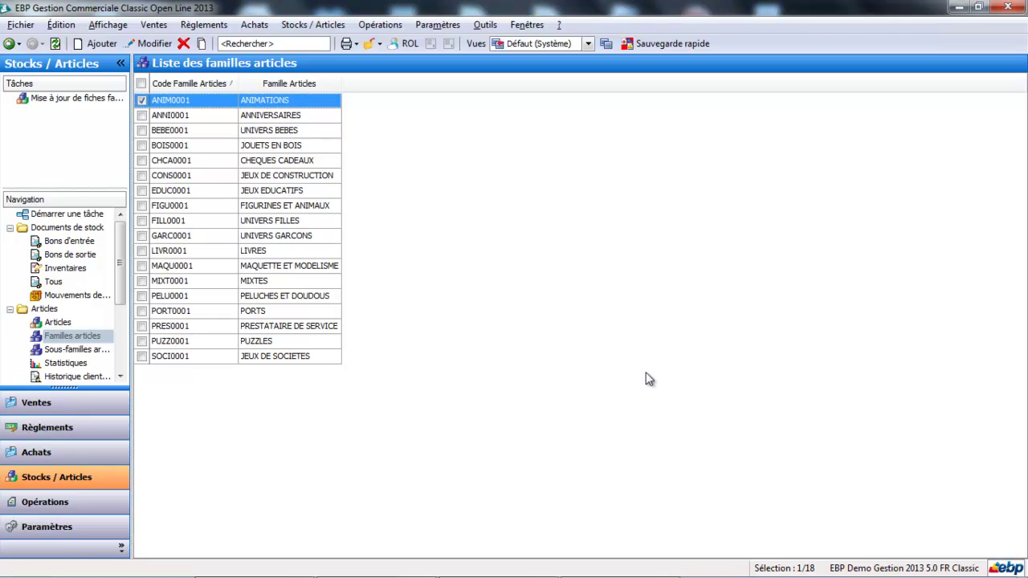
# - Start the update assistant for item records without any filter and go to its Mises à jour stage
pyautogui.click(383, 25)
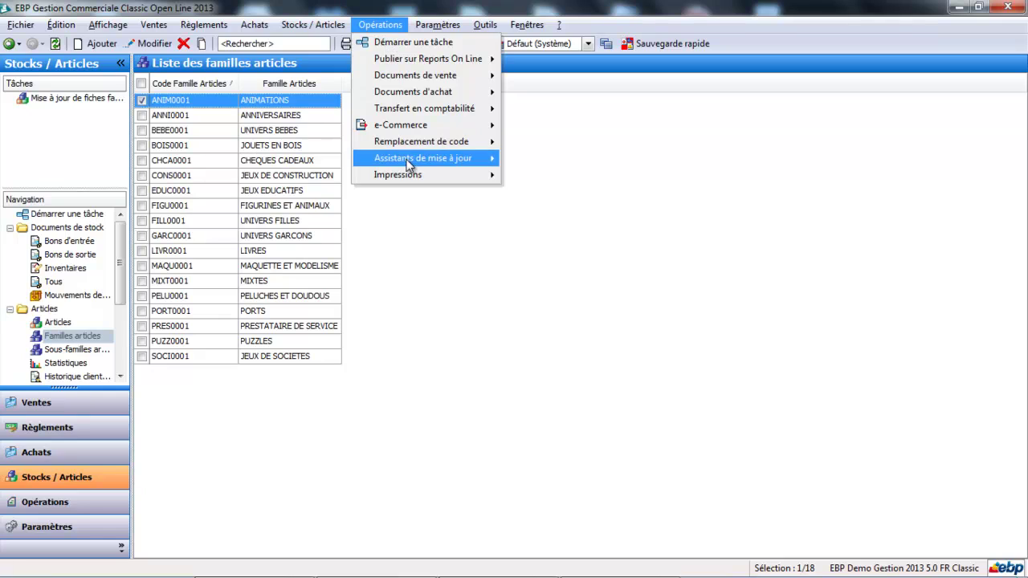
pyautogui.moveTo(409, 165)
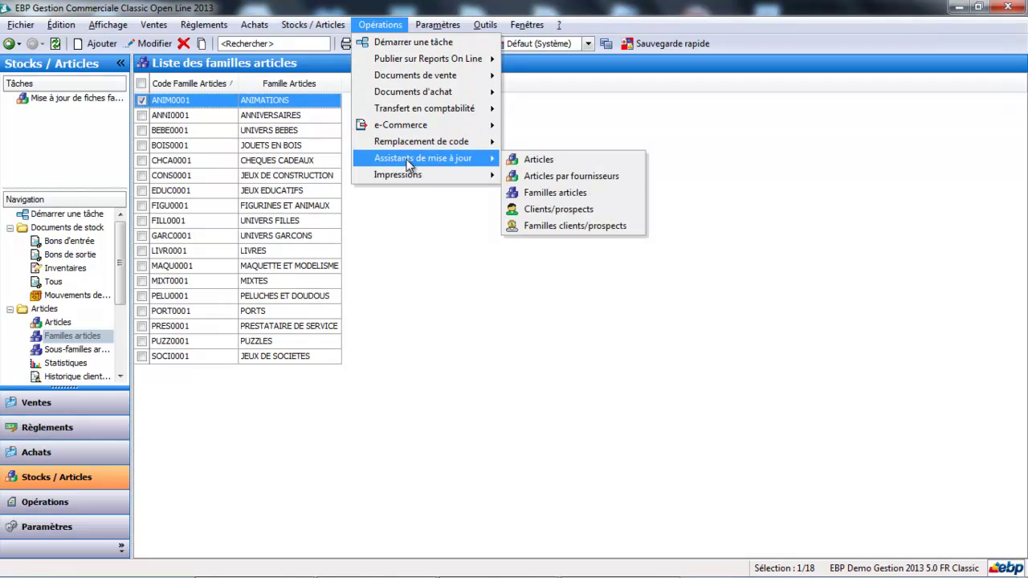
pyautogui.click(551, 161)
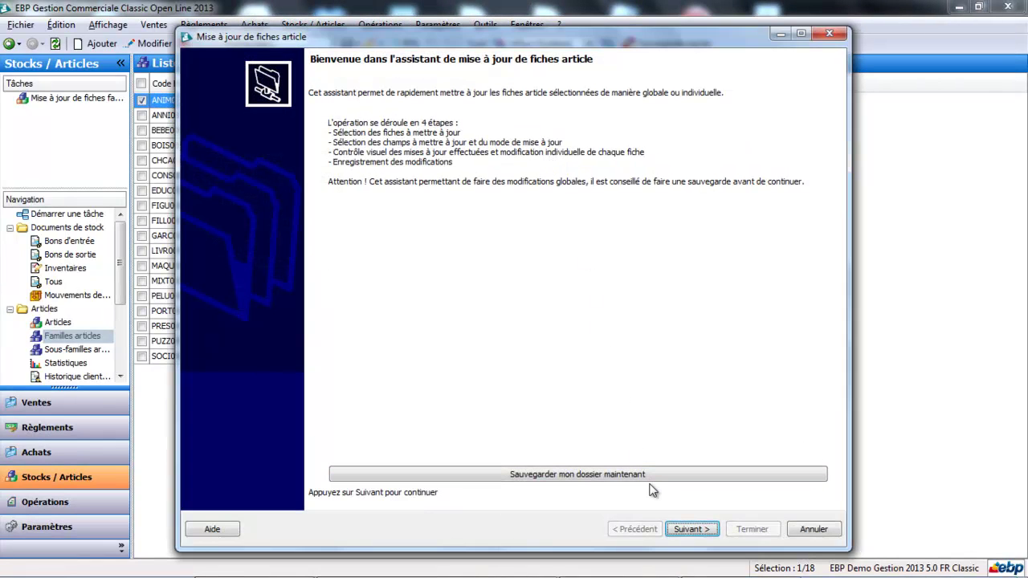
pyautogui.click(680, 531)
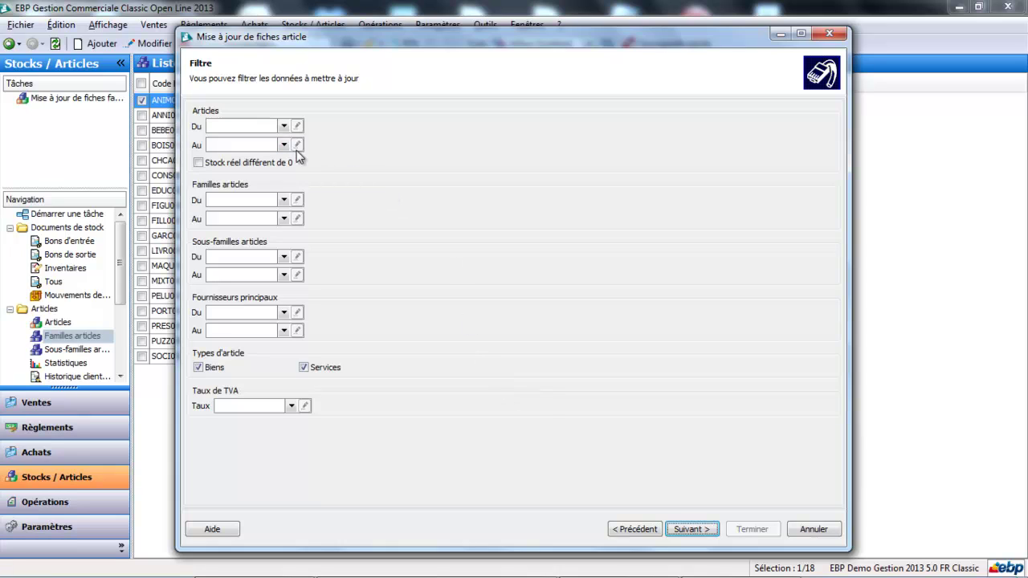
pyautogui.click(687, 530)
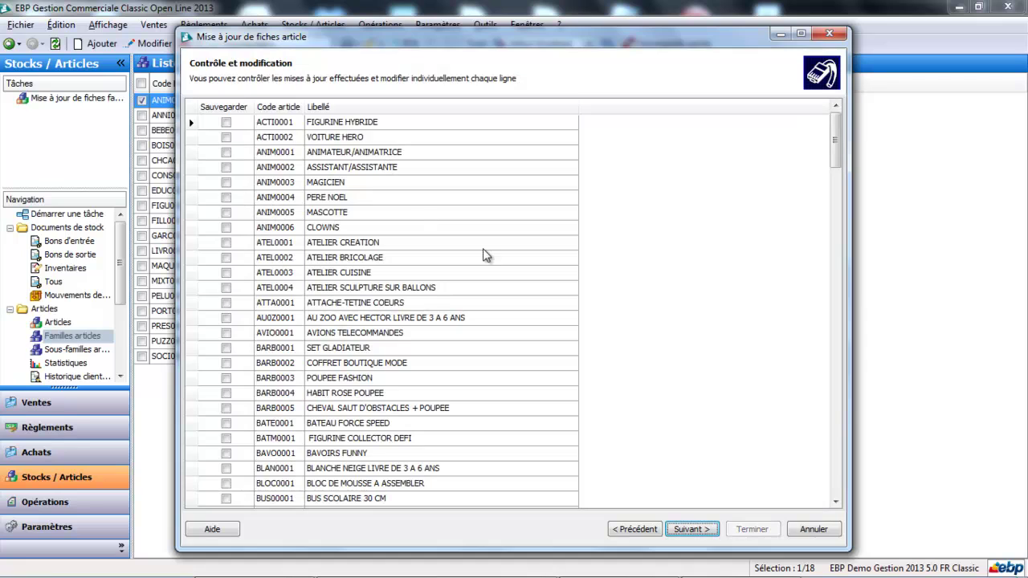
pyautogui.click(631, 529)
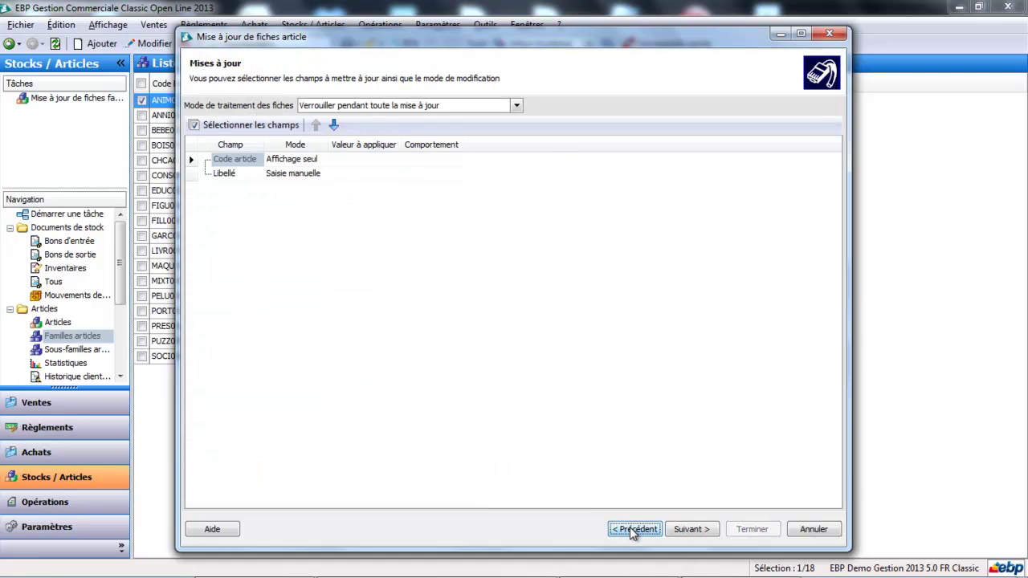
# - Add Code TVA (article) to the fields to update in the item records
pyautogui.click(265, 129)
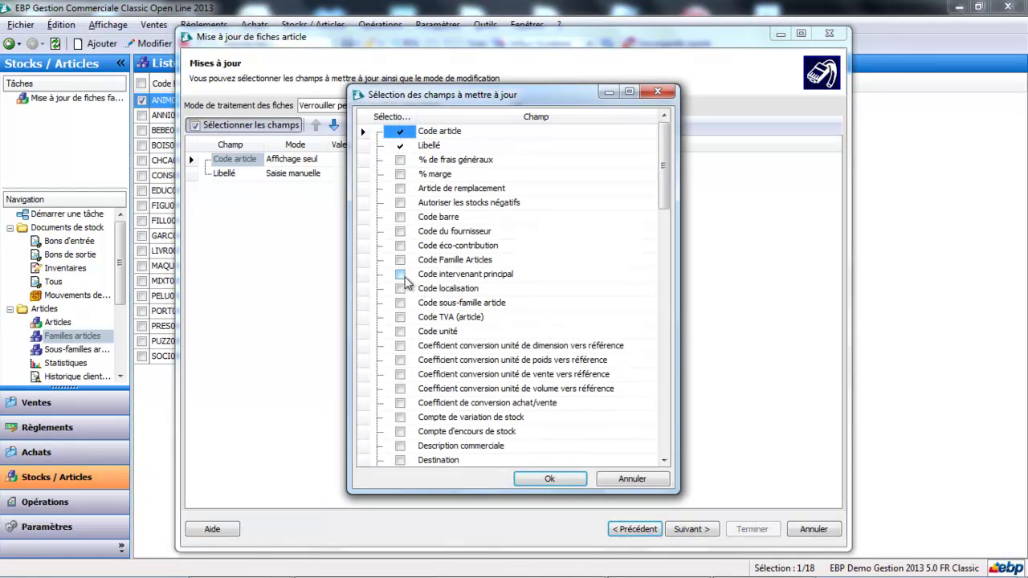
pyautogui.click(399, 319)
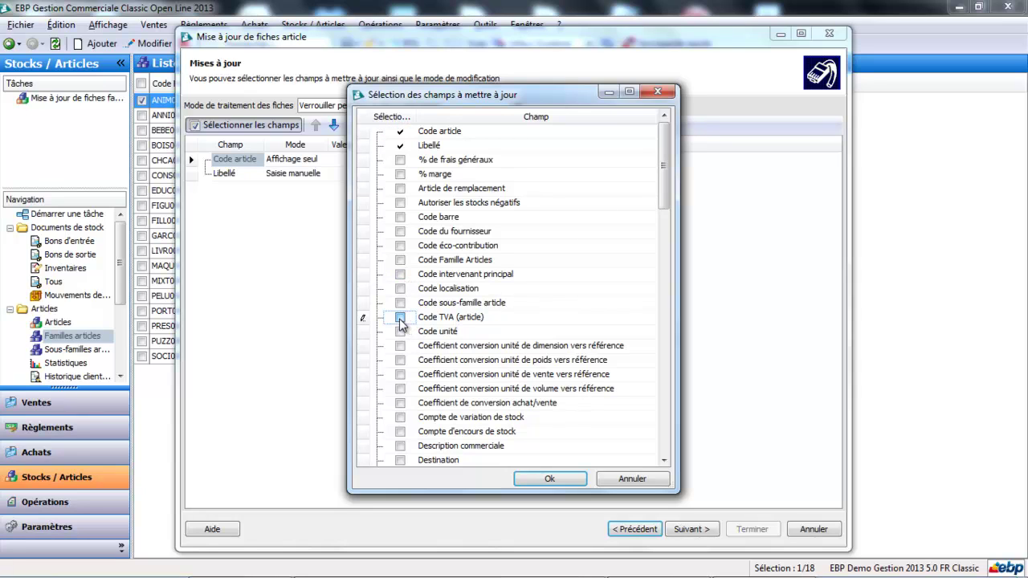
pyautogui.click(399, 318)
pyautogui.click(546, 477)
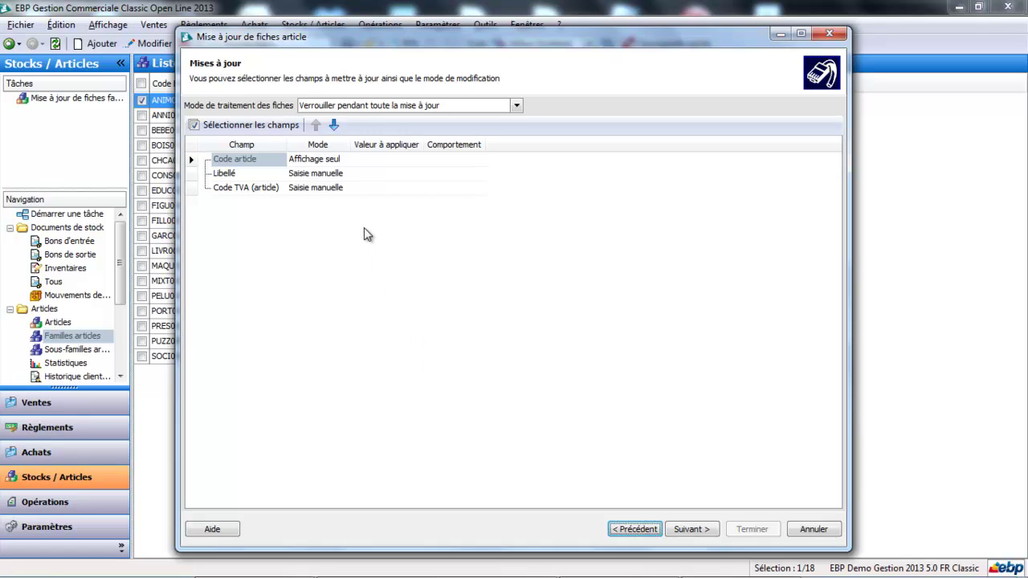
# - Set the Code TVA (article) field to the mode Nouvelle valeur with 20,00 as the value to apply
pyautogui.click(334, 191)
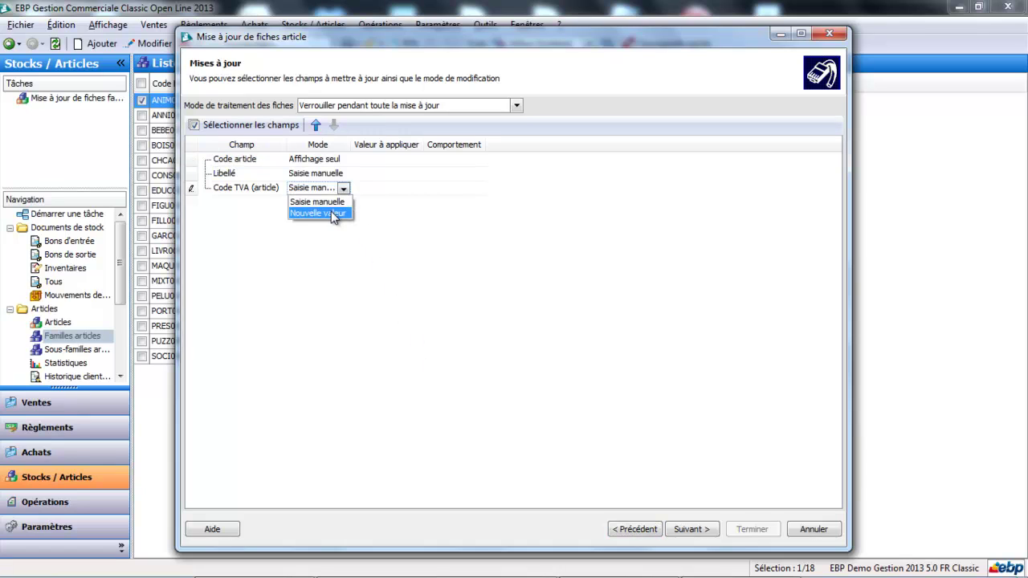
pyautogui.click(332, 213)
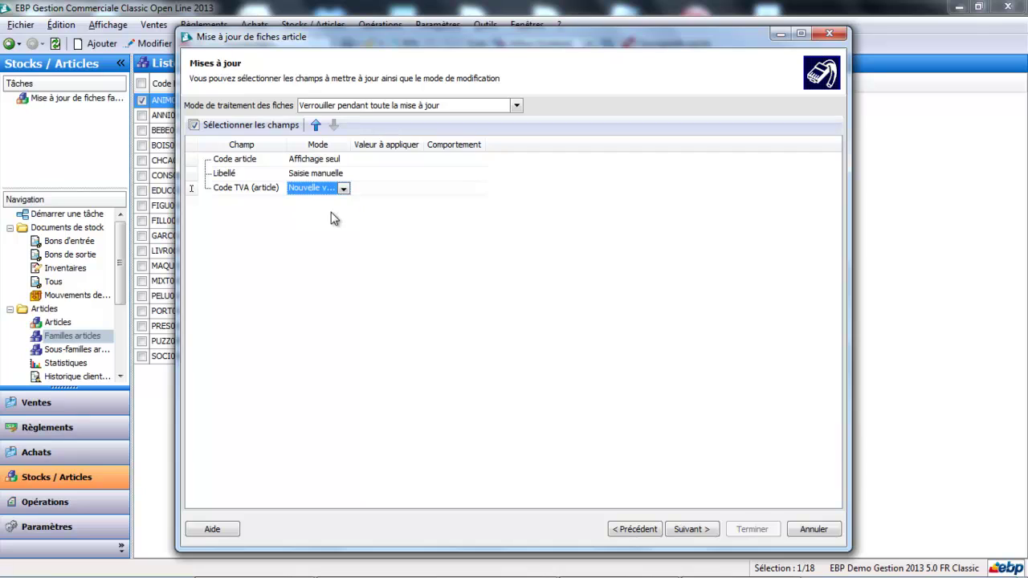
pyautogui.click(403, 189)
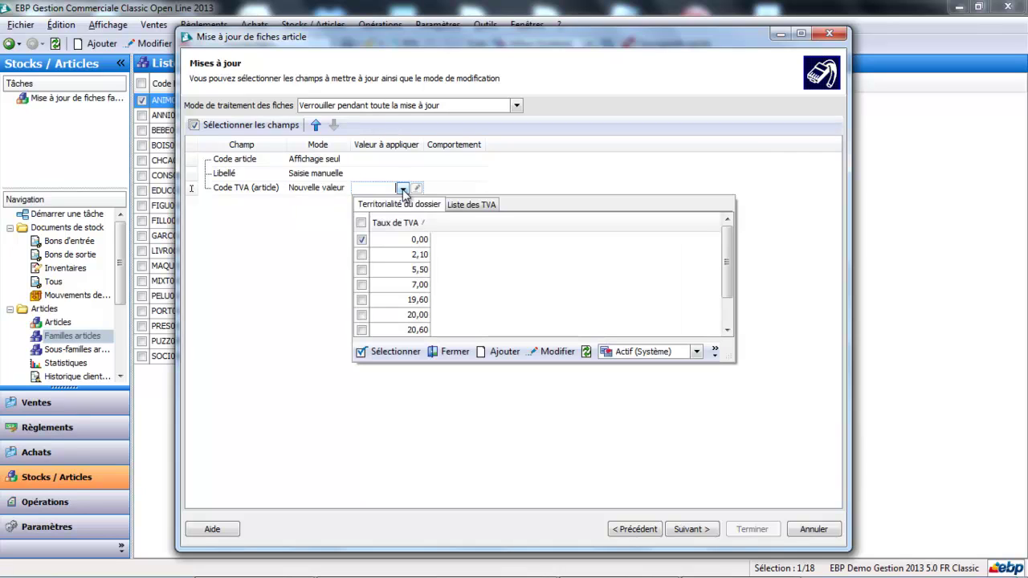
pyautogui.click(362, 315)
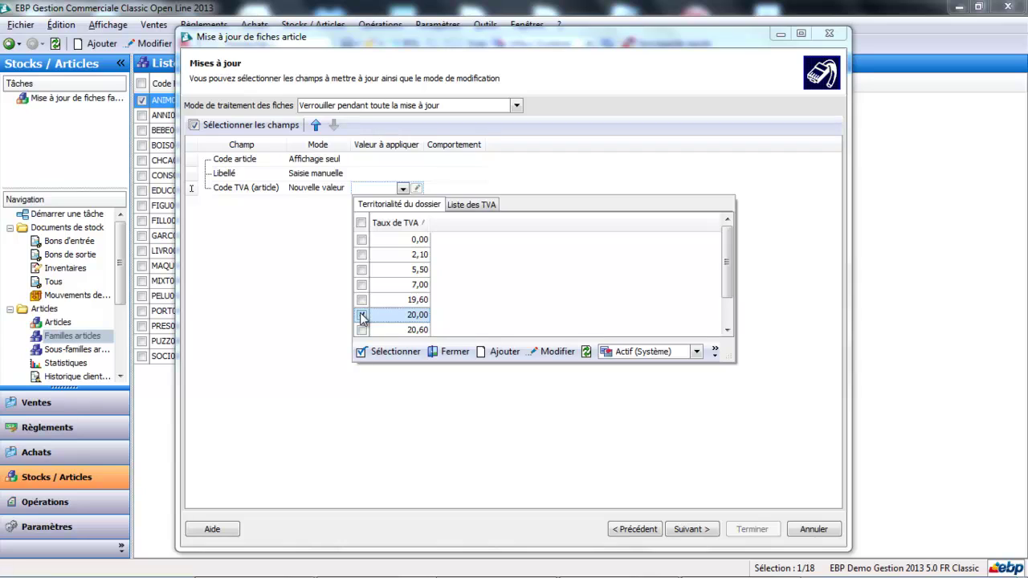
pyautogui.click(397, 353)
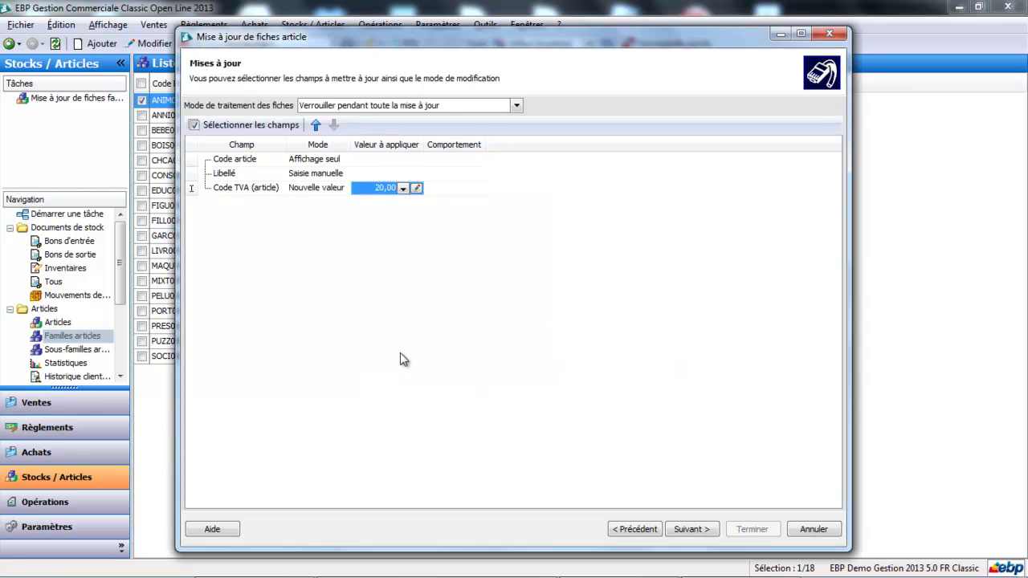
# - Review the updated VAT code down the whole item list, complete the update of the item records and close the assistant
pyautogui.click(688, 533)
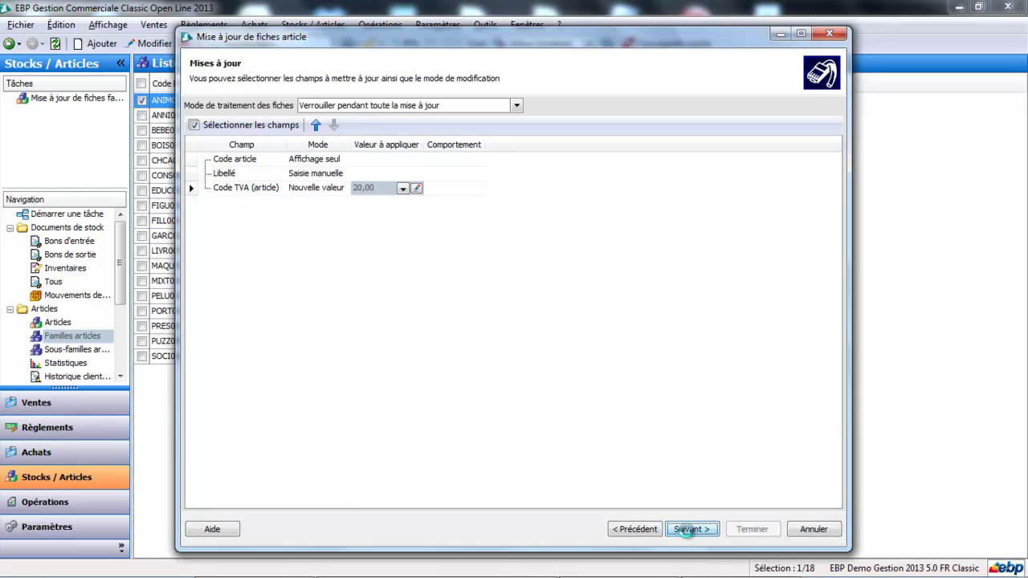
pyautogui.click(686, 530)
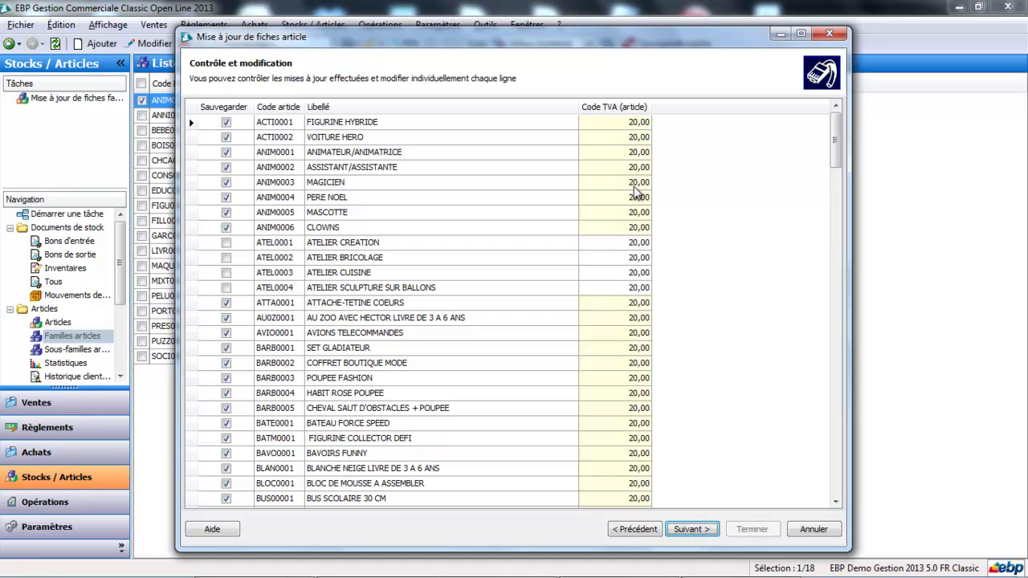
pyautogui.moveTo(835, 138); pyautogui.dragTo(795, 505)
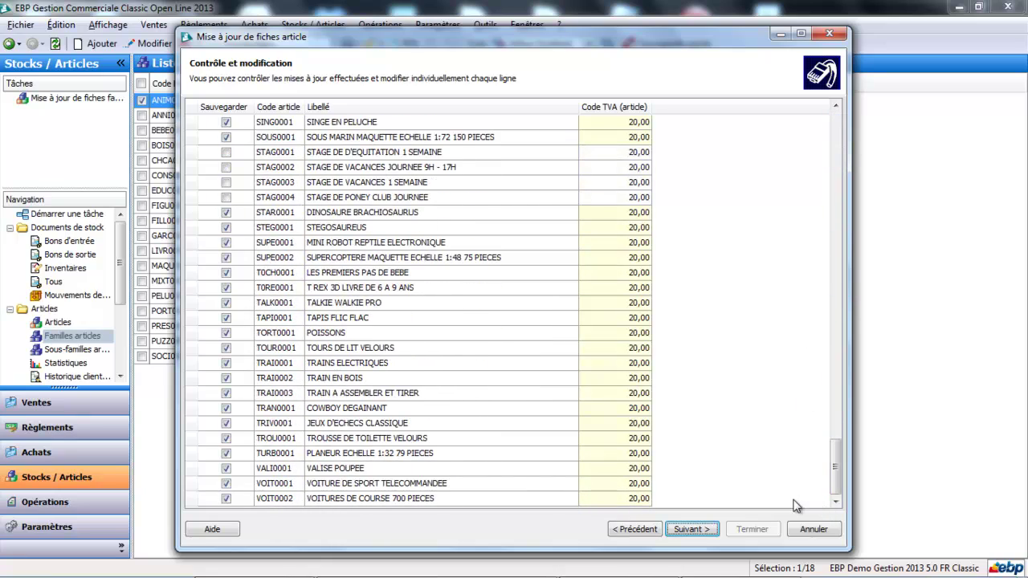
pyautogui.click(689, 530)
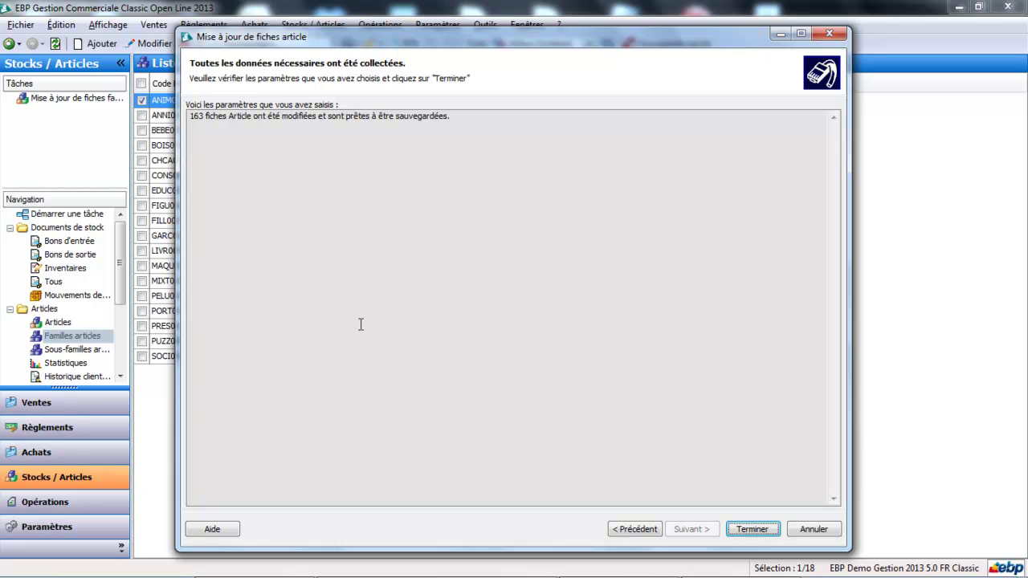
pyautogui.click(753, 530)
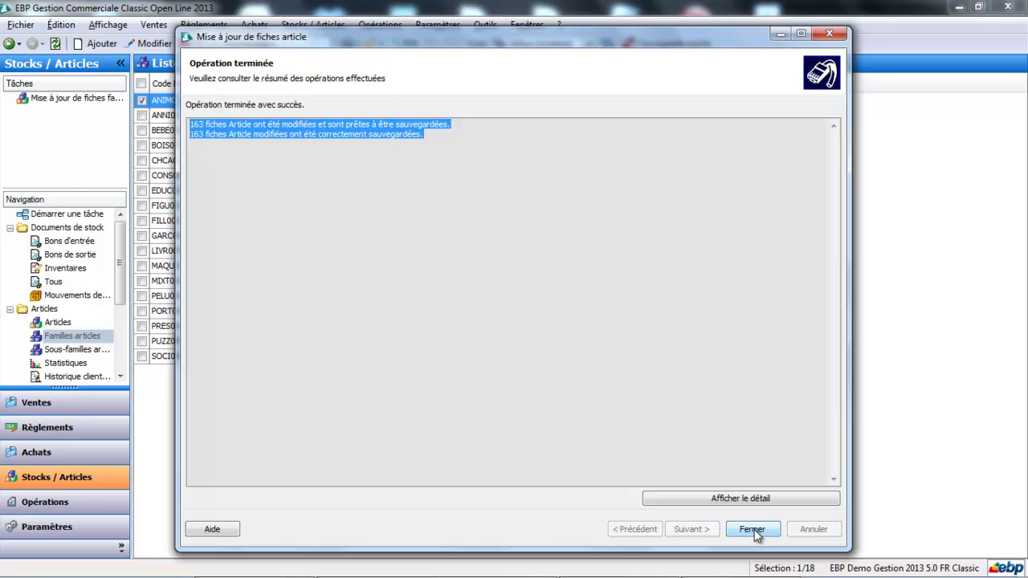
pyautogui.click(753, 529)
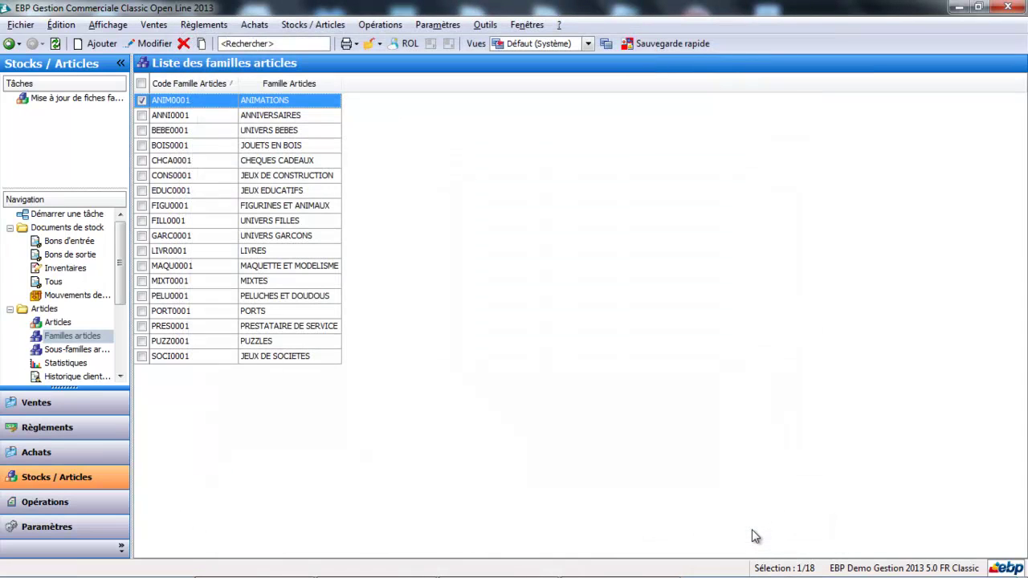